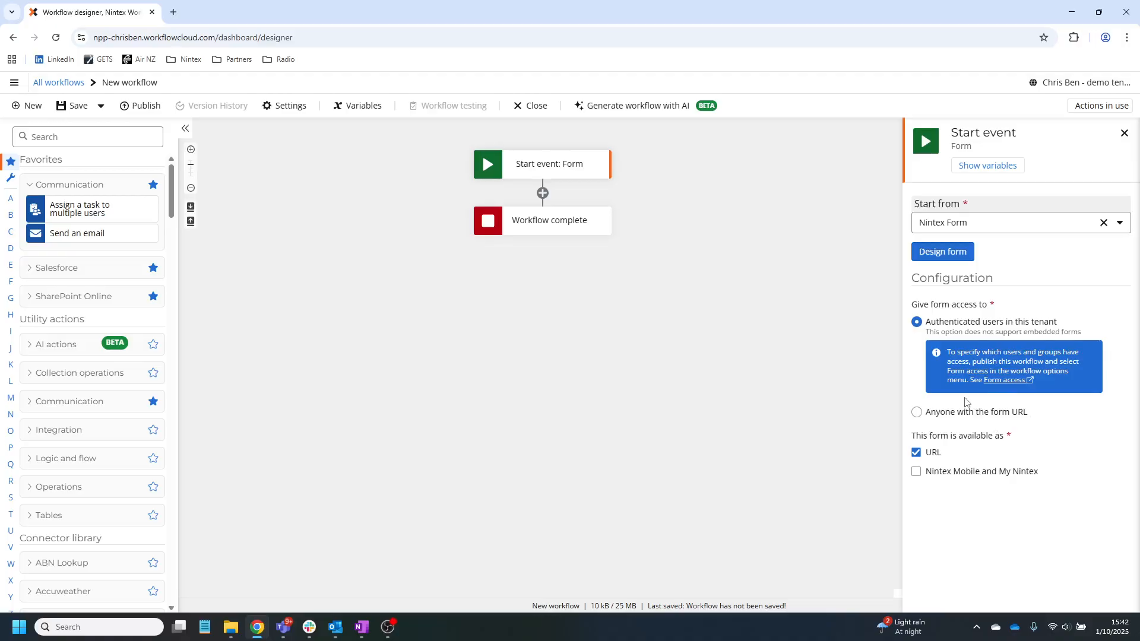
- Set the start form's access to 'Anyone with the form URL'
left_click(916, 412)
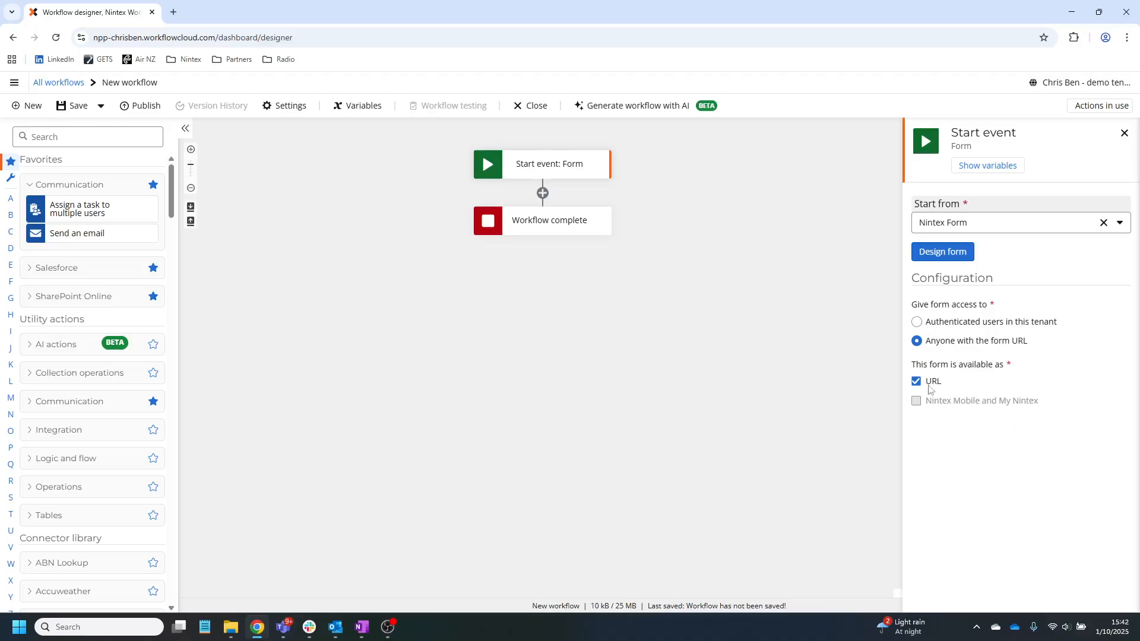
- In the form designer, ask the AI Assistant to 'Create an insurance application form' and review the result
left_click(935, 255)
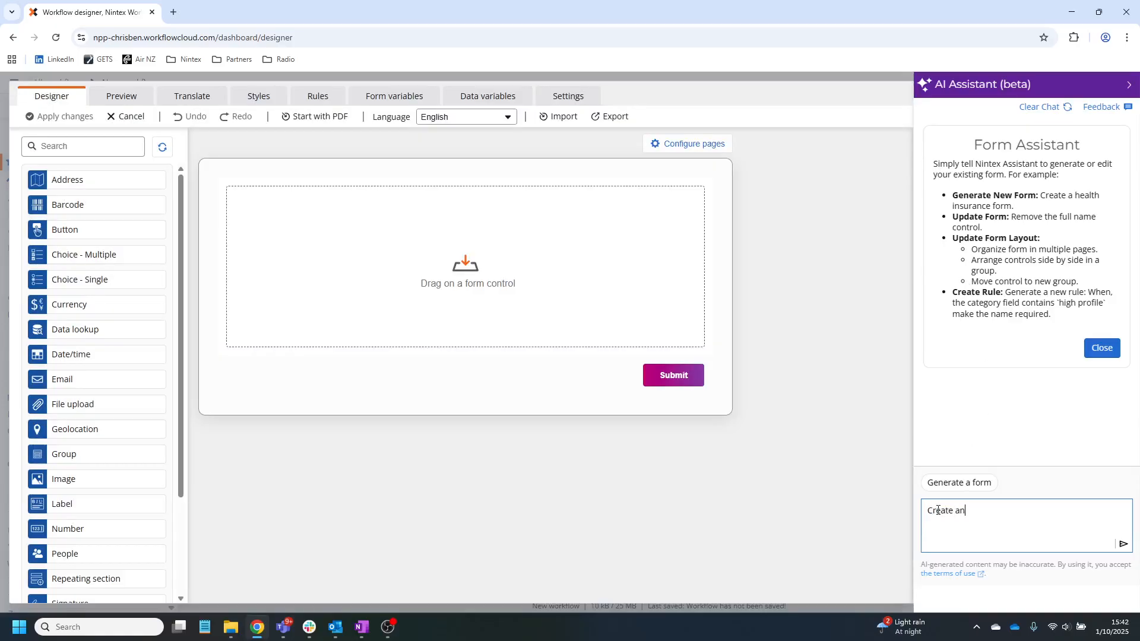
type("insurance application form")
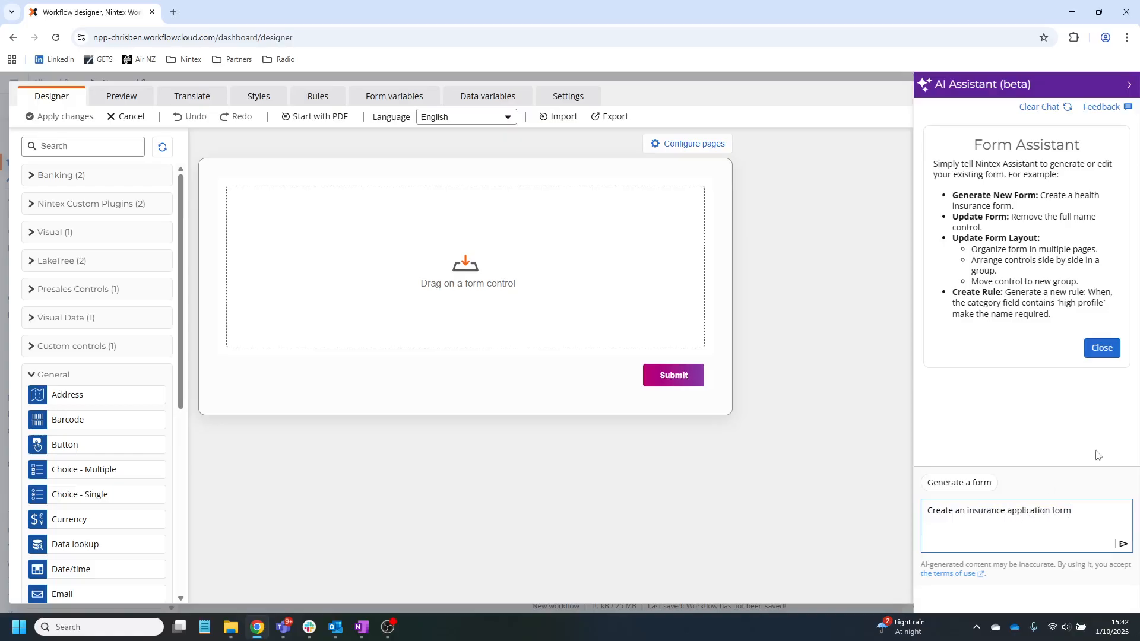
left_click(1124, 544)
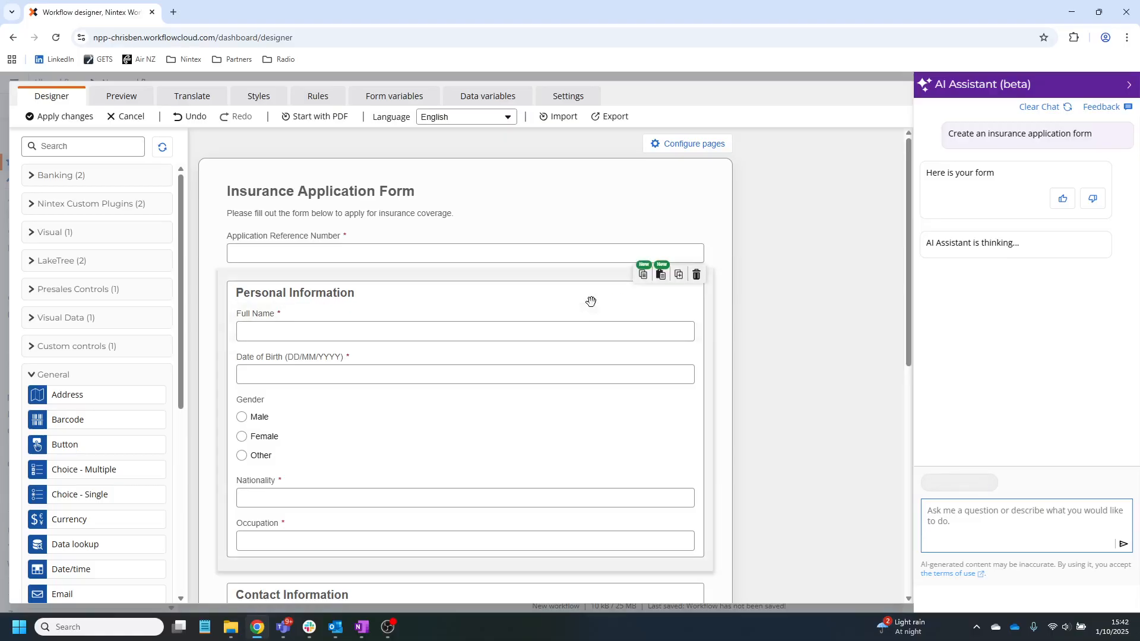
scroll(521, 261, "down", 8)
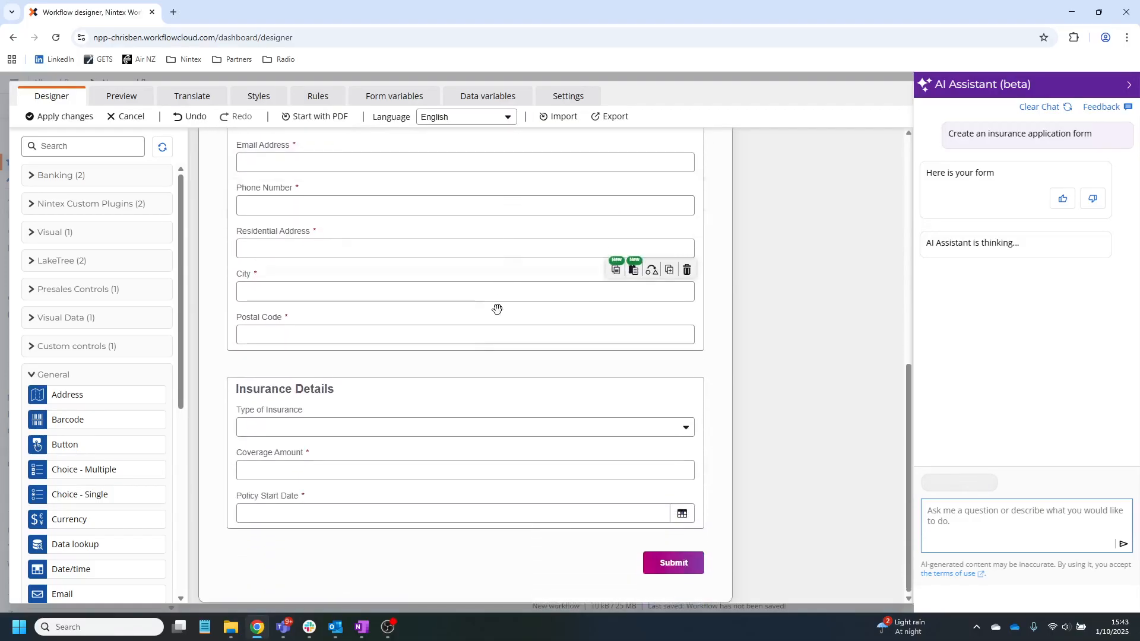
scroll(438, 361, "up", 5)
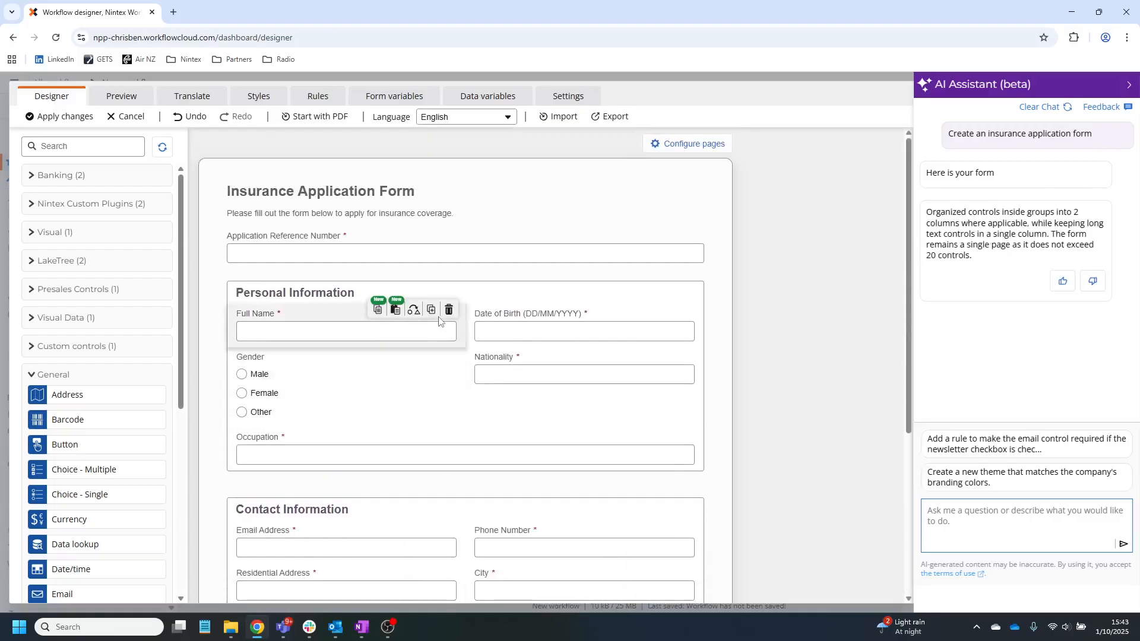
scroll(86, 495, "down", 2)
scroll(77, 498, "down", 1)
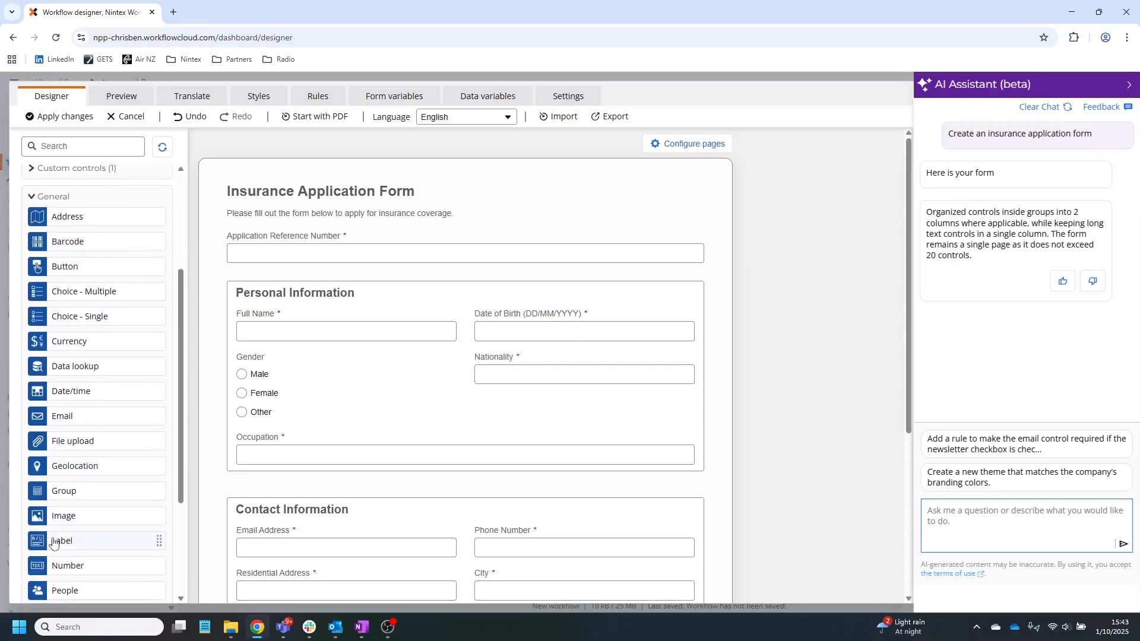
- Add an Image control with the pasted SAFALO logo URL at the top and expand the title label
left_click_drag(44, 519, 267, 214)
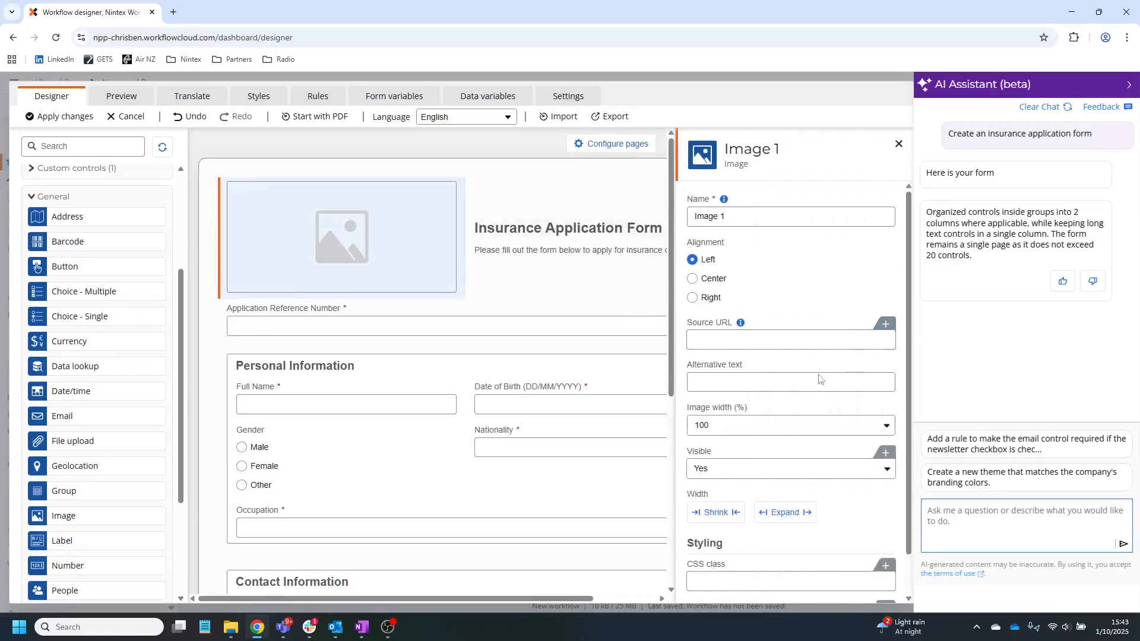
key("ctrl+v")
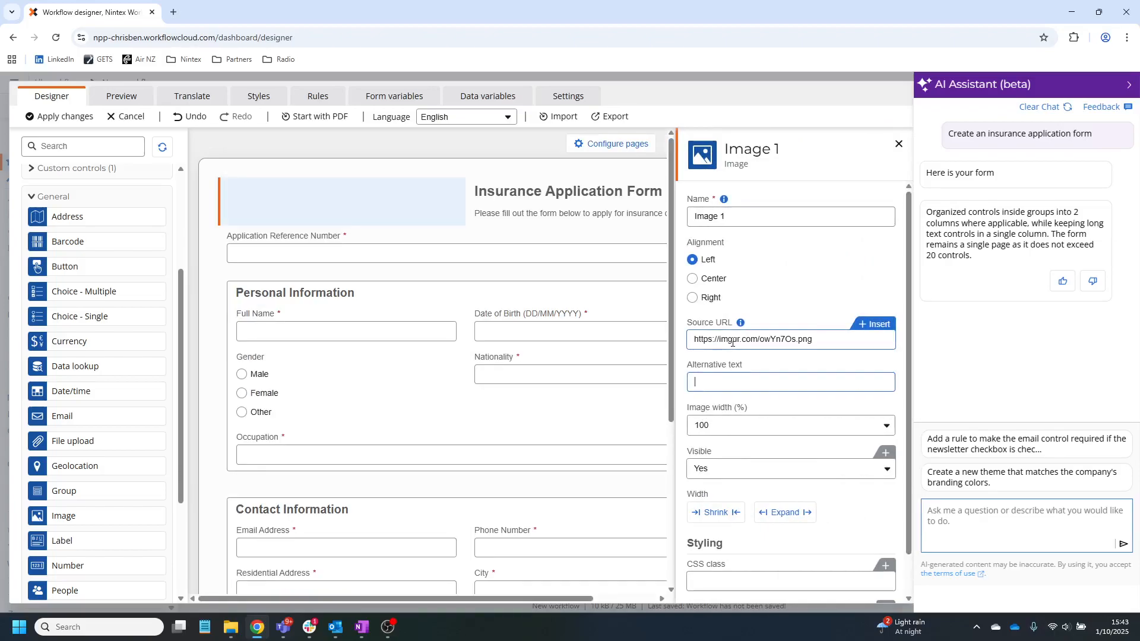
left_click(546, 279)
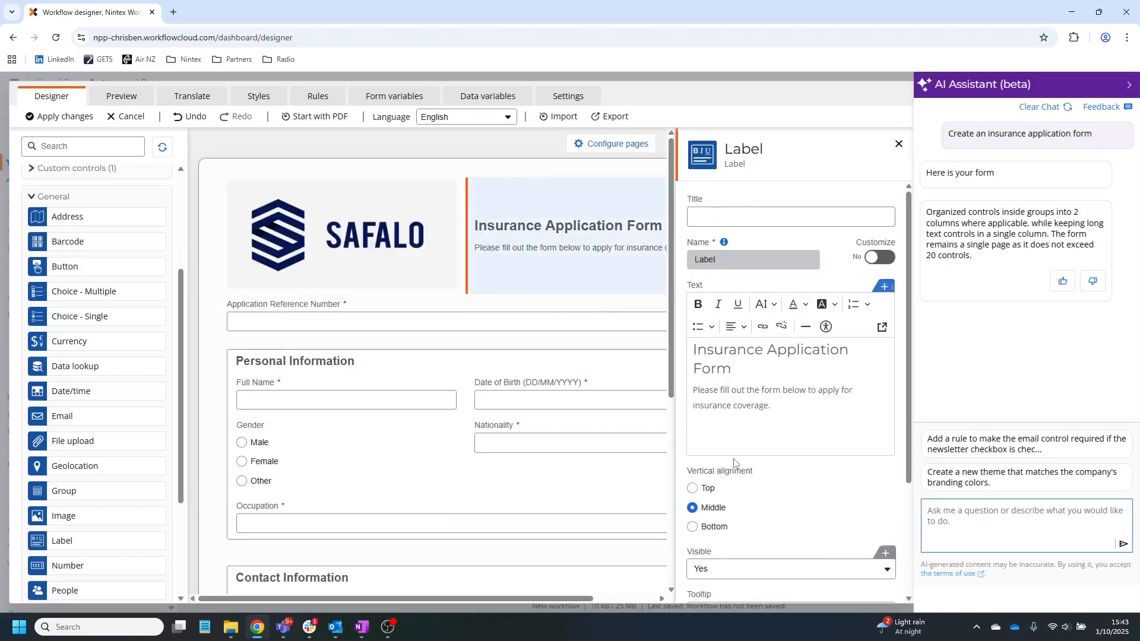
scroll(784, 451, "down", 3)
left_click(781, 497)
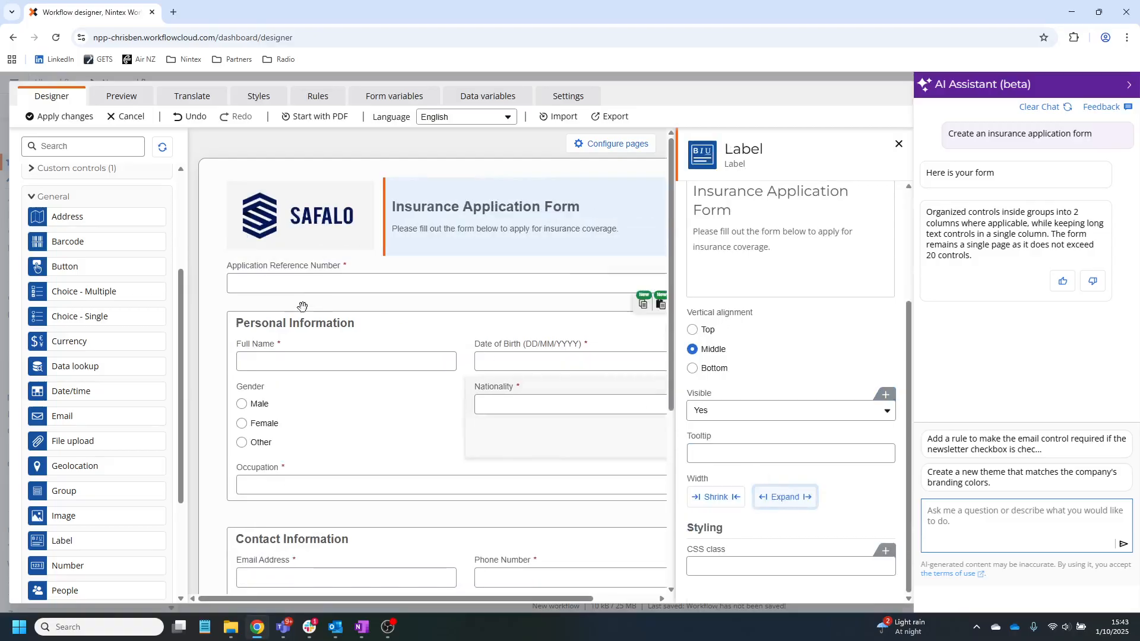
scroll(391, 356, "down", 3)
- Place a File upload titled 'Please upload ID' above Contact Information and set Required to Yes
left_click_drag(32, 440, 264, 354)
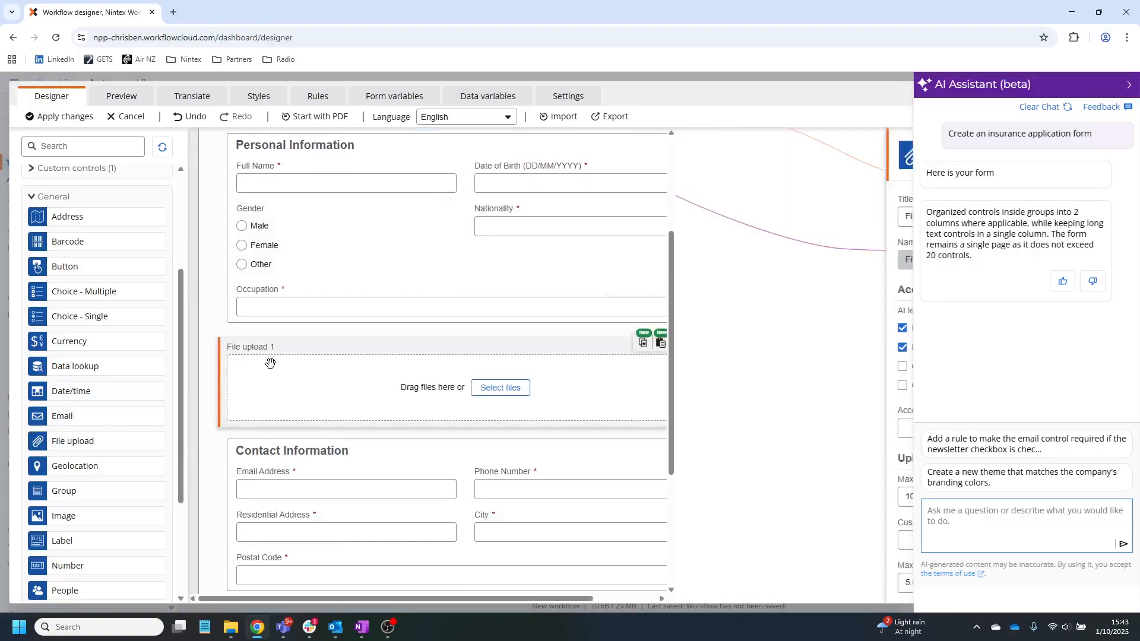
left_click(307, 393)
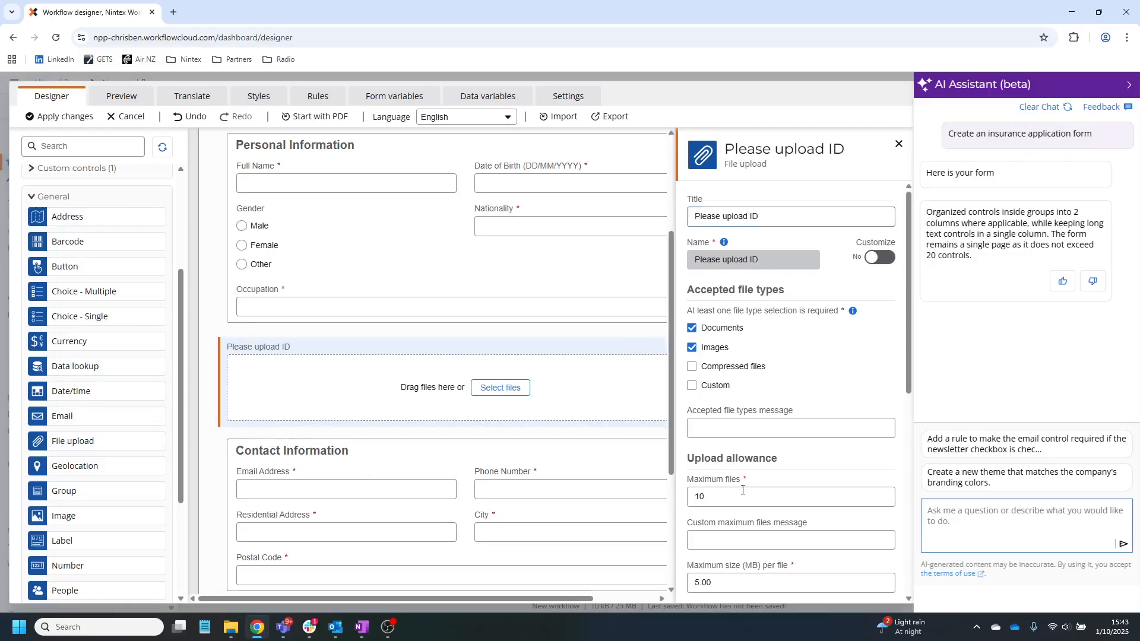
scroll(754, 341, "down", 4)
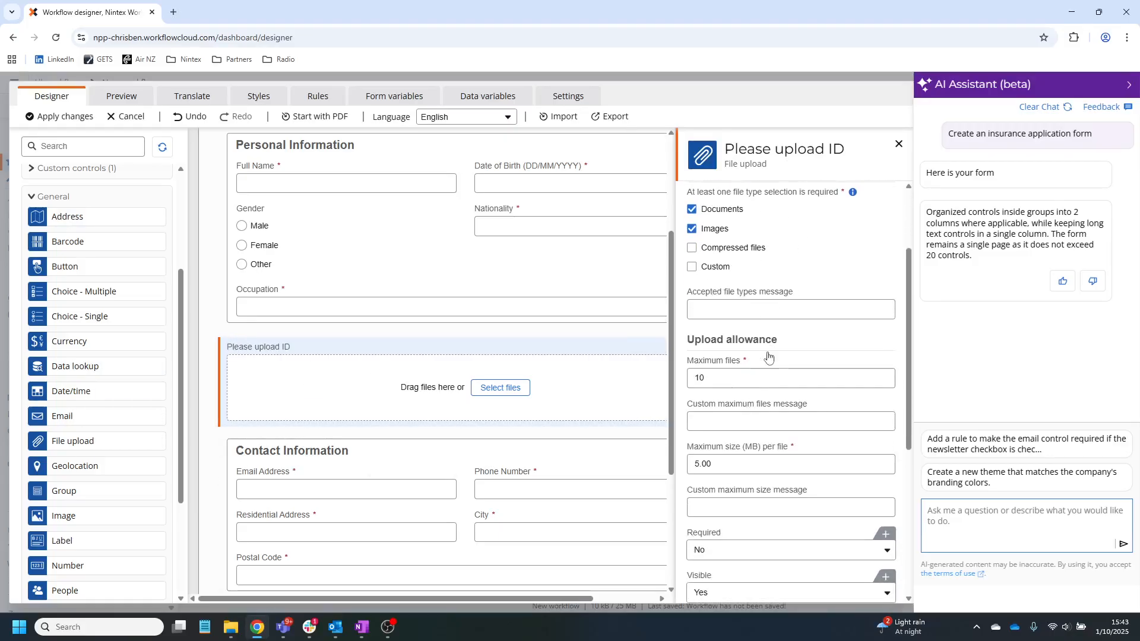
left_click(712, 432)
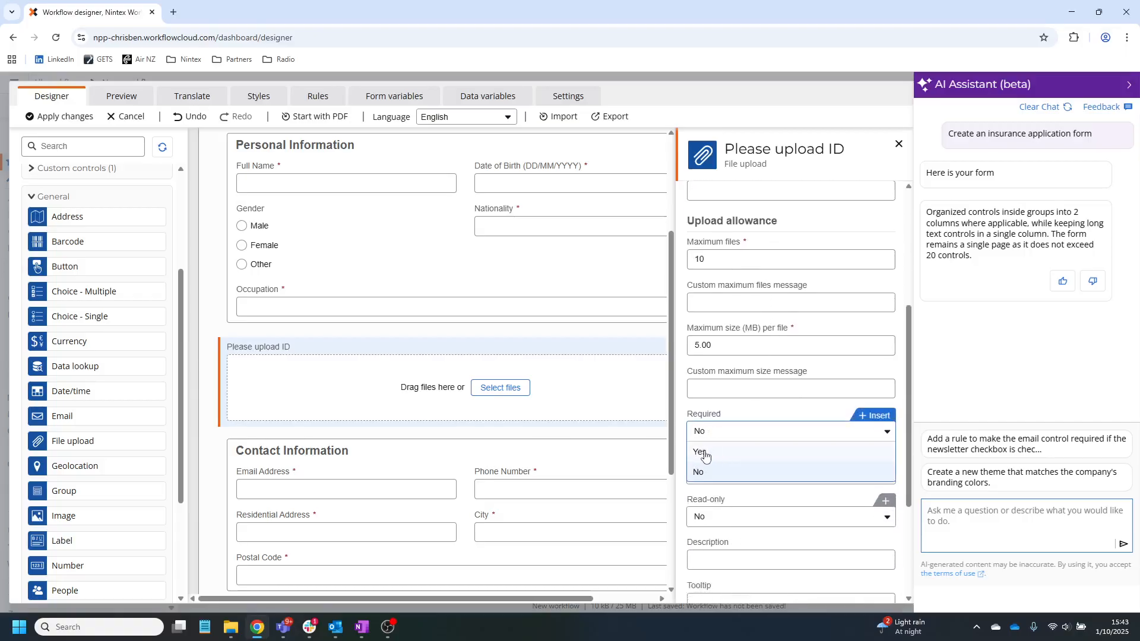
left_click(703, 453)
scroll(371, 377, "up", 3)
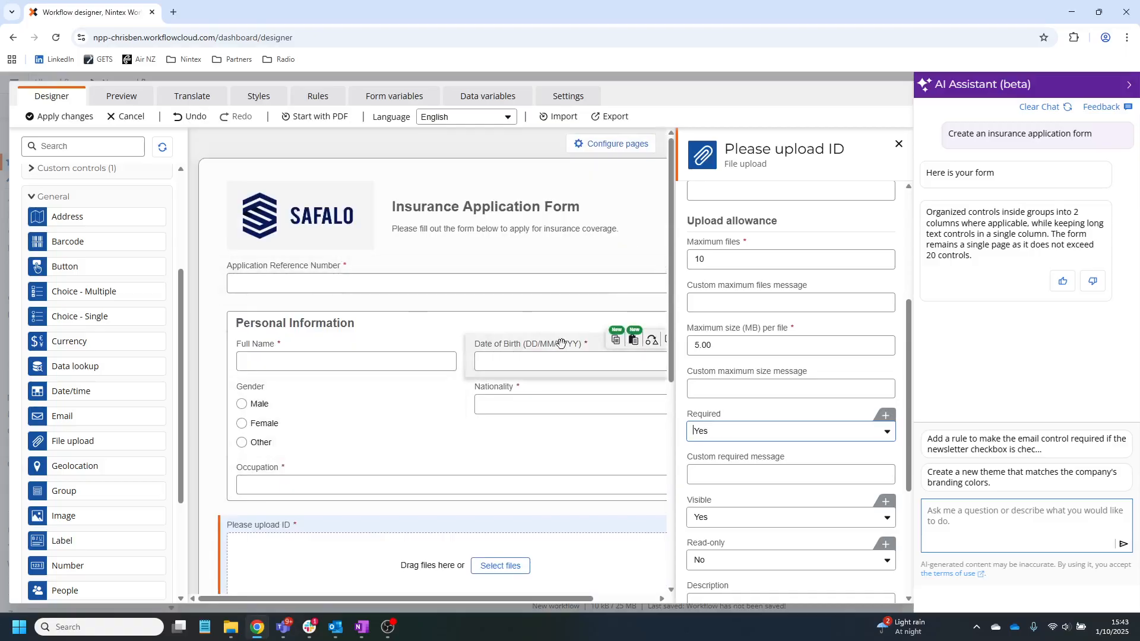
scroll(273, 290, "down", 2)
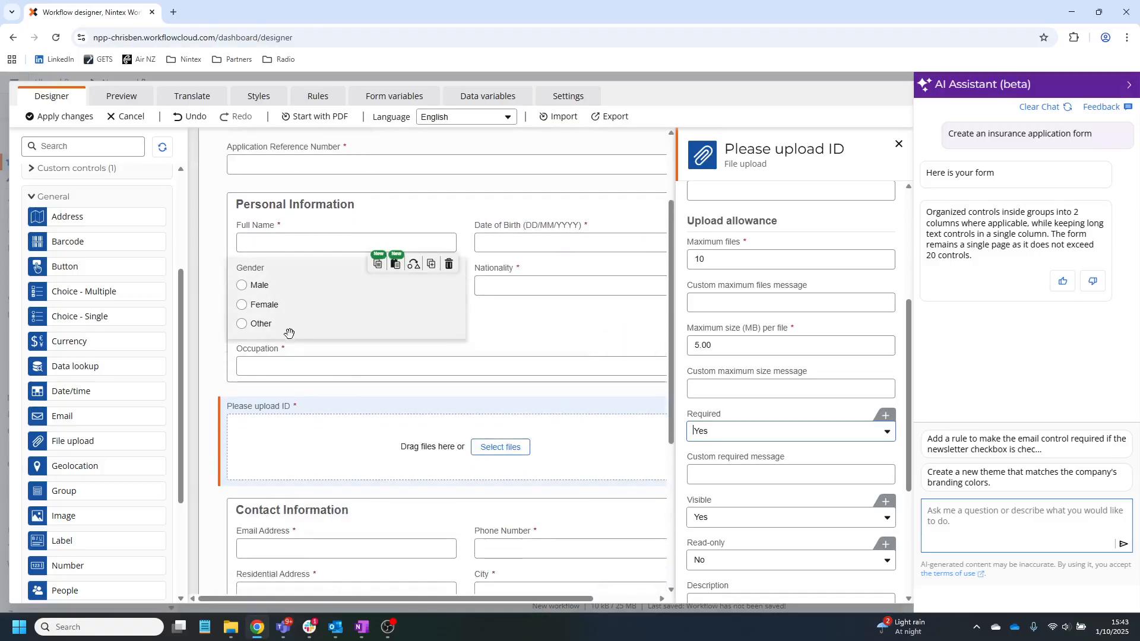
scroll(318, 409, "down", 2)
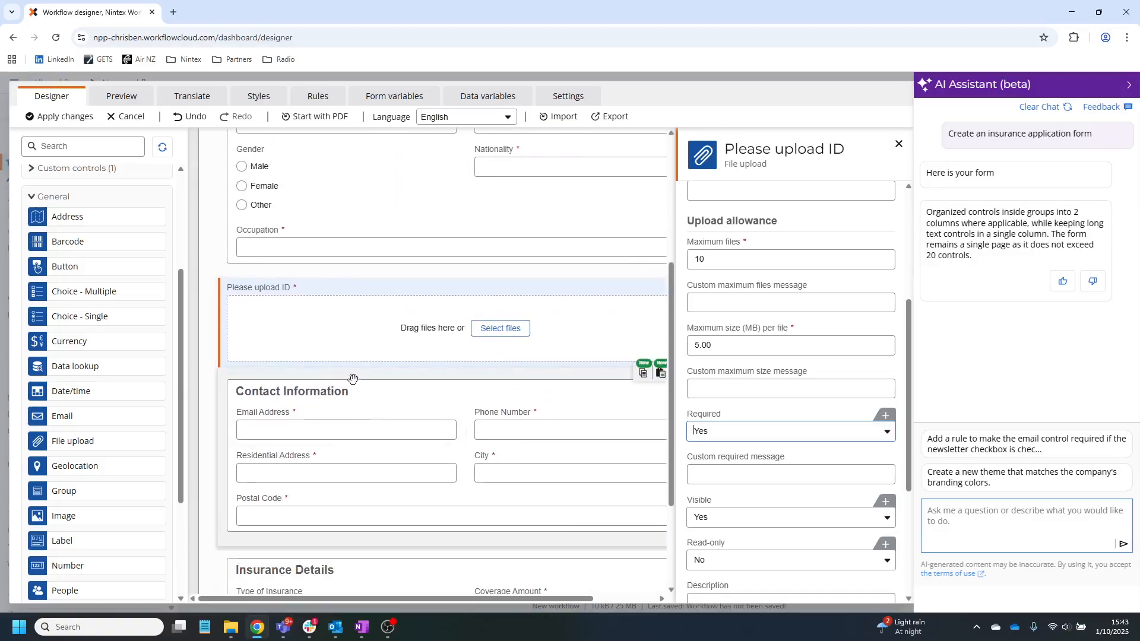
scroll(351, 379, "down", 2)
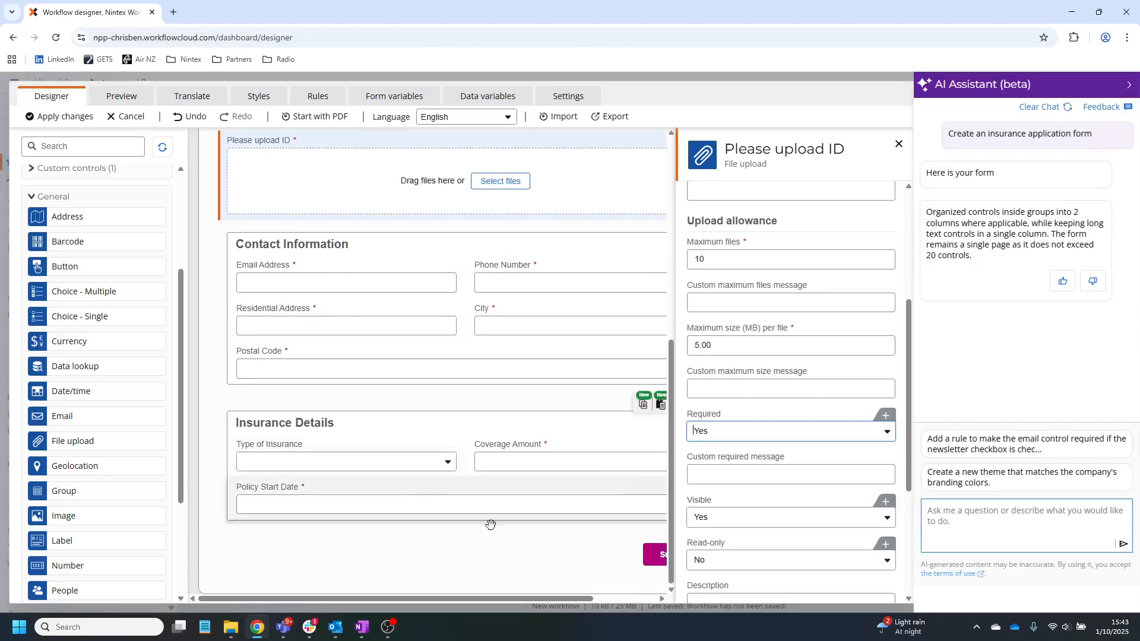
- Switch the submit area's Save toggle On, keeping the button text 'Save as draft'
left_click(544, 555)
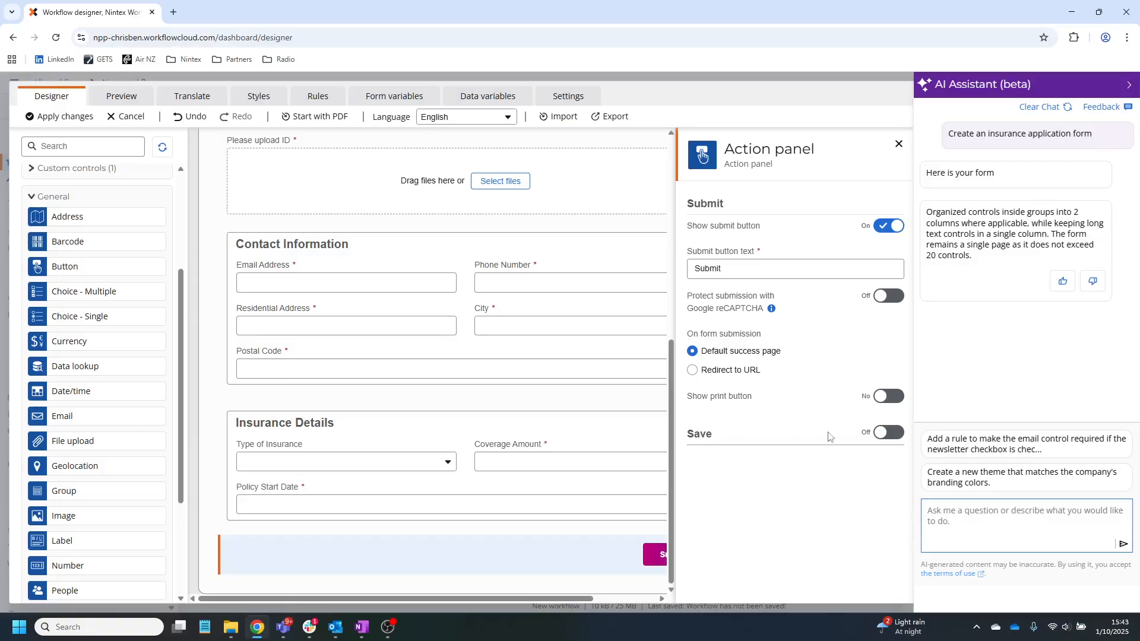
left_click(888, 433)
left_click(765, 477)
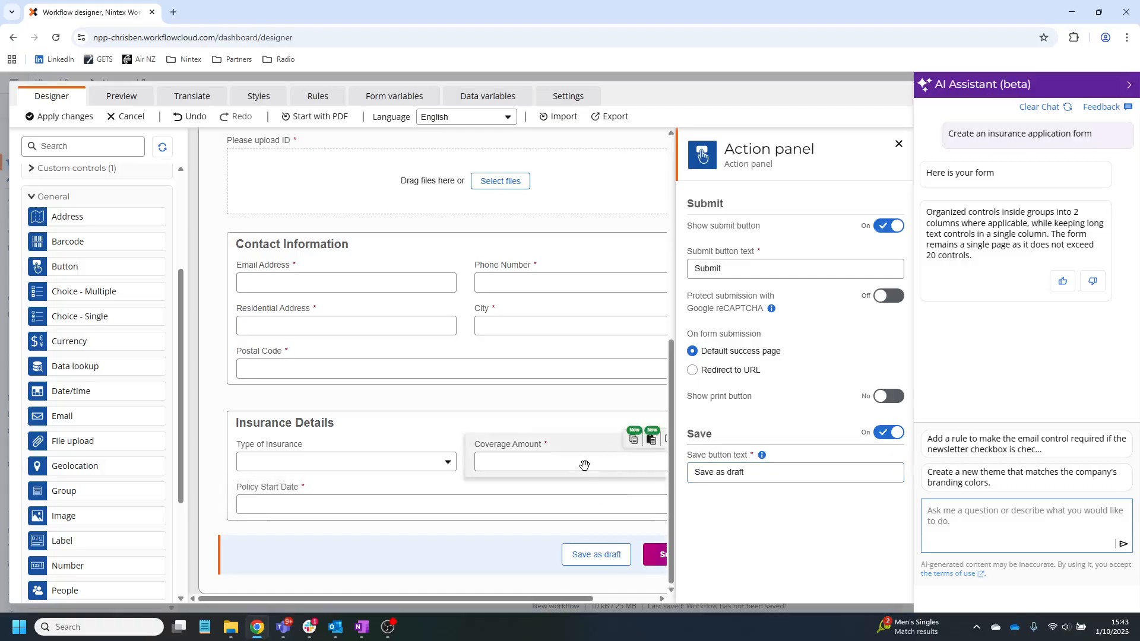
- Insert a Log to instance details action below the Start event with message 'Testing'
left_click(49, 119)
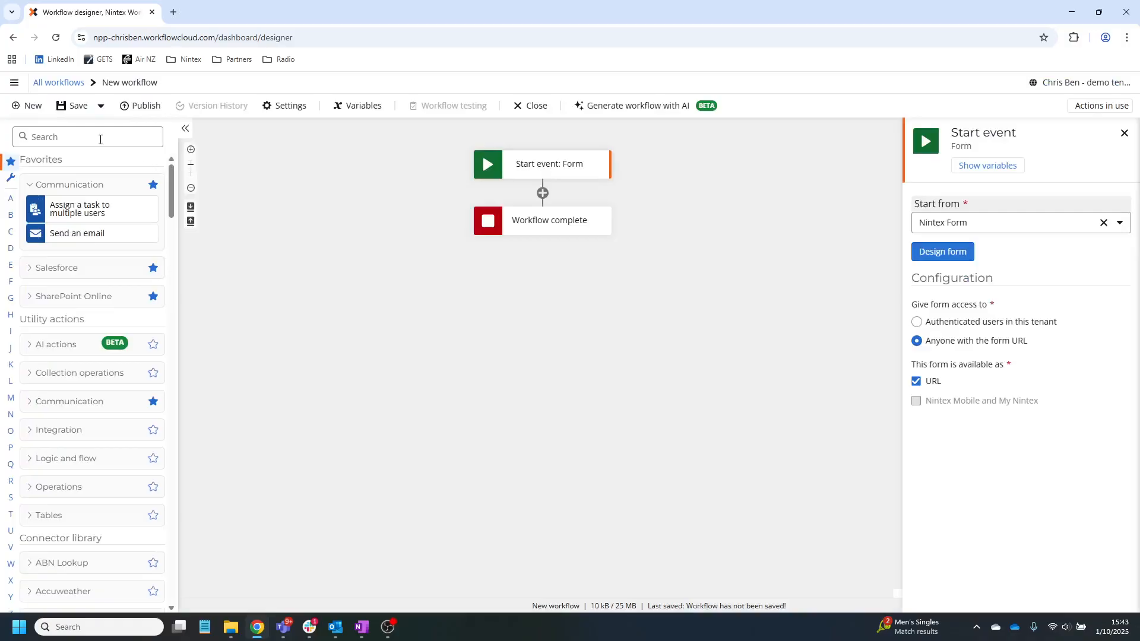
type("log")
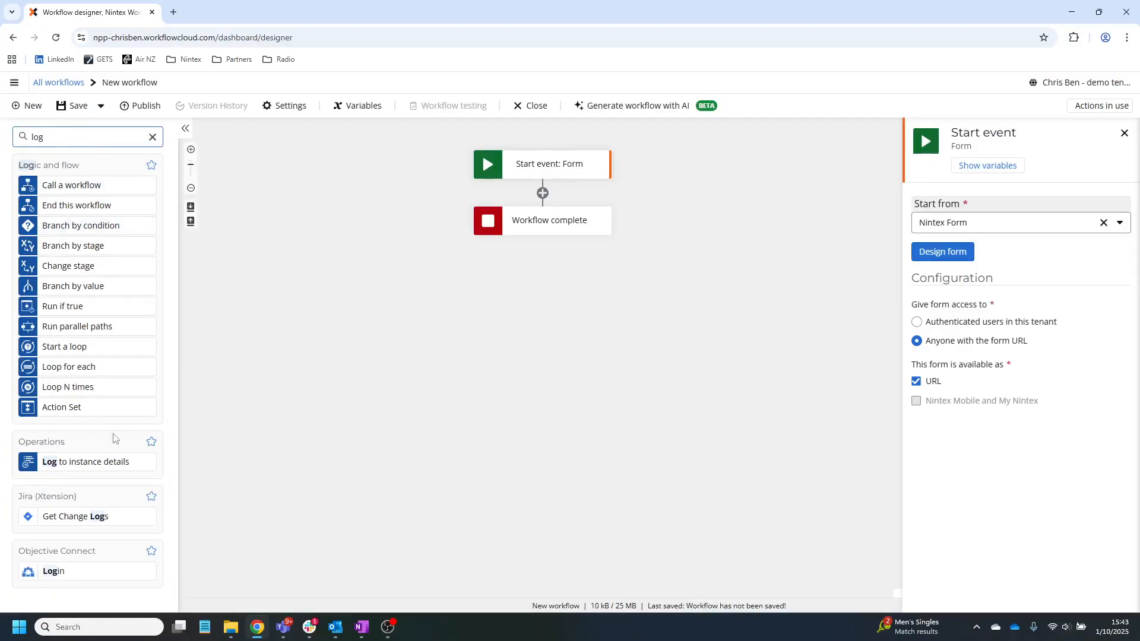
left_click_drag(34, 460, 521, 201)
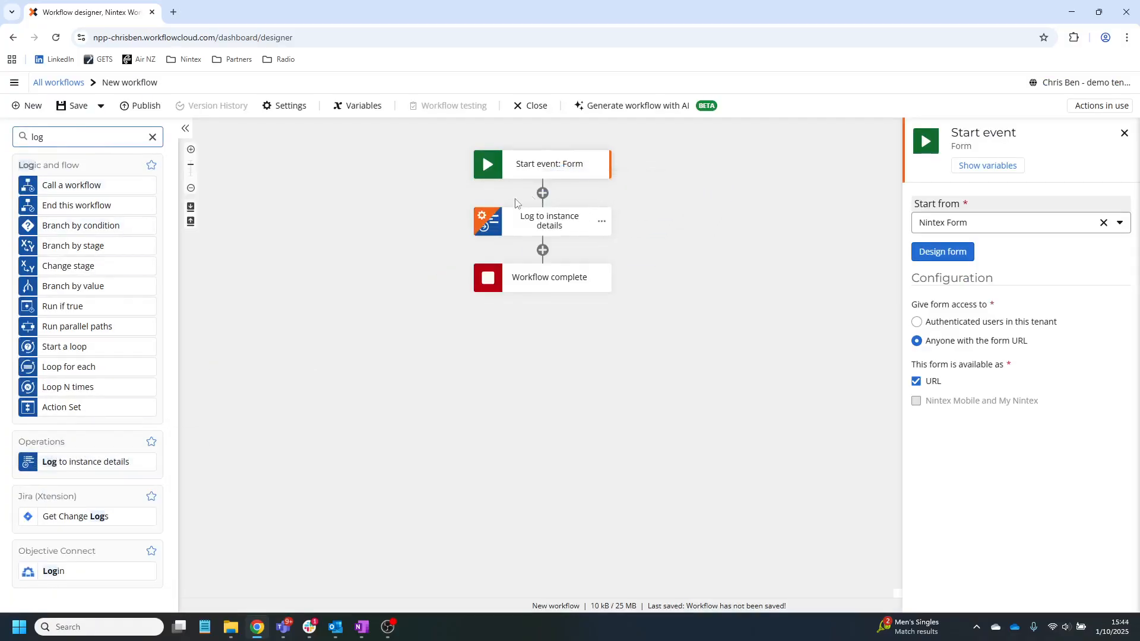
left_click(504, 222)
left_click(987, 207)
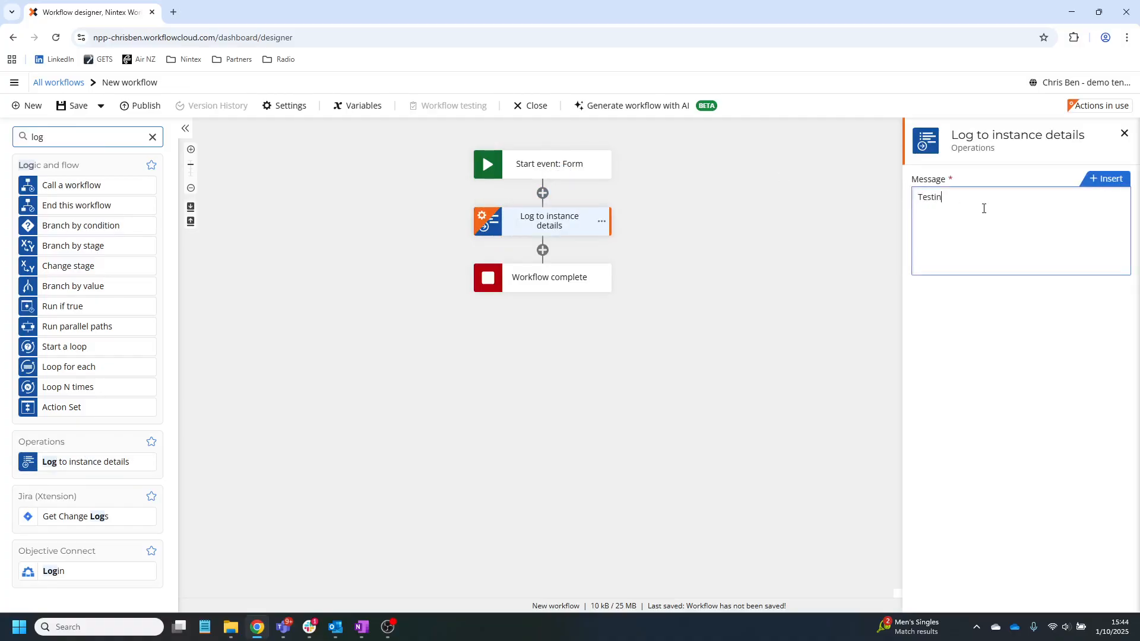
left_click(142, 108)
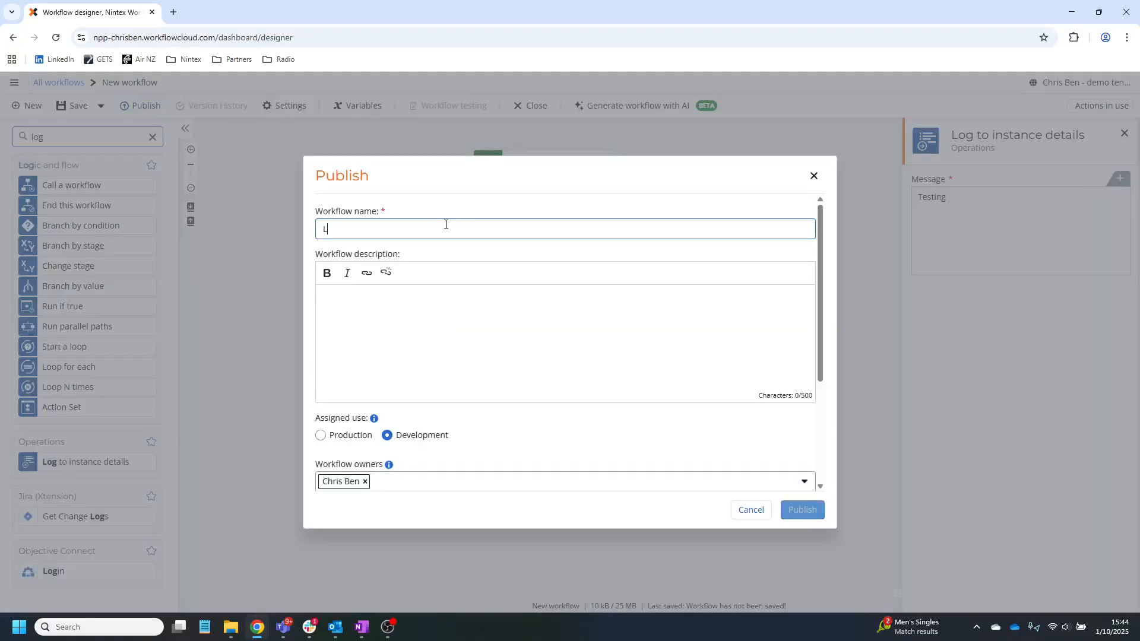
- Publish the workflow named 'Long Form' with Production selected
left_click(340, 439)
left_click(805, 509)
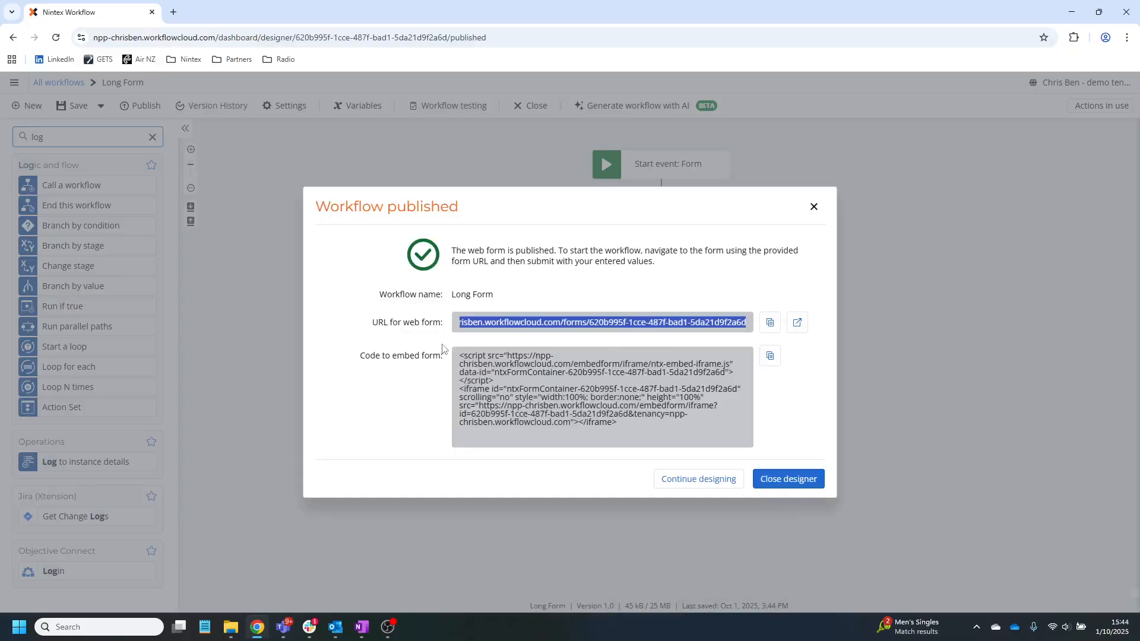
- Open the published form in a new tab, select Male and upload a PNG as the ID
left_click(798, 324)
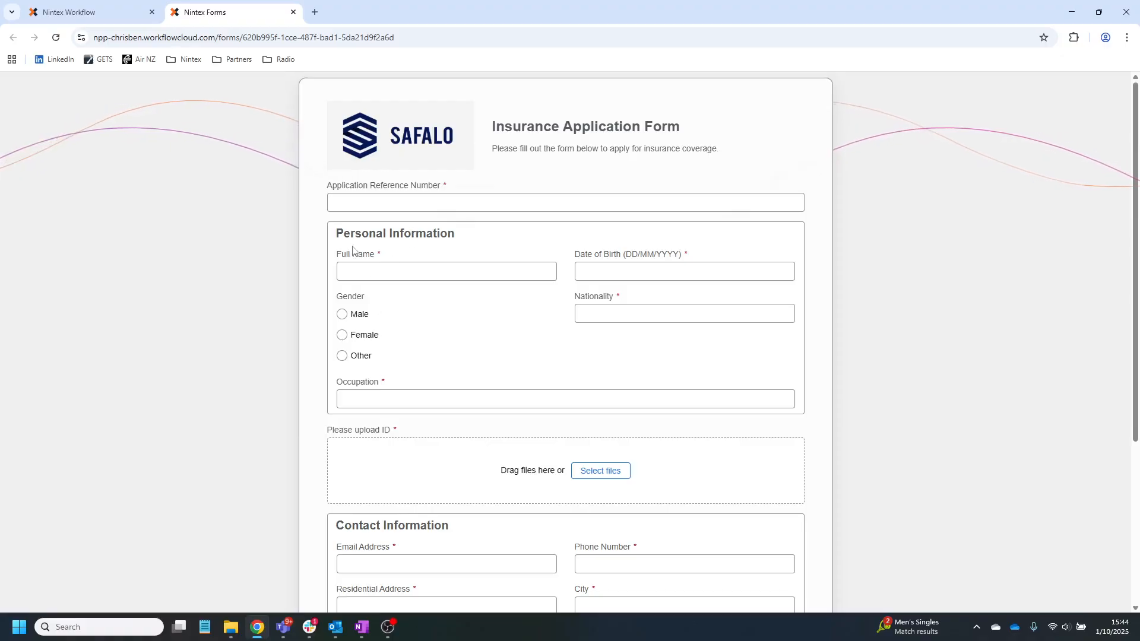
left_click(343, 314)
scroll(408, 423, "down", 1)
scroll(408, 423, "down", 2)
left_click(598, 350)
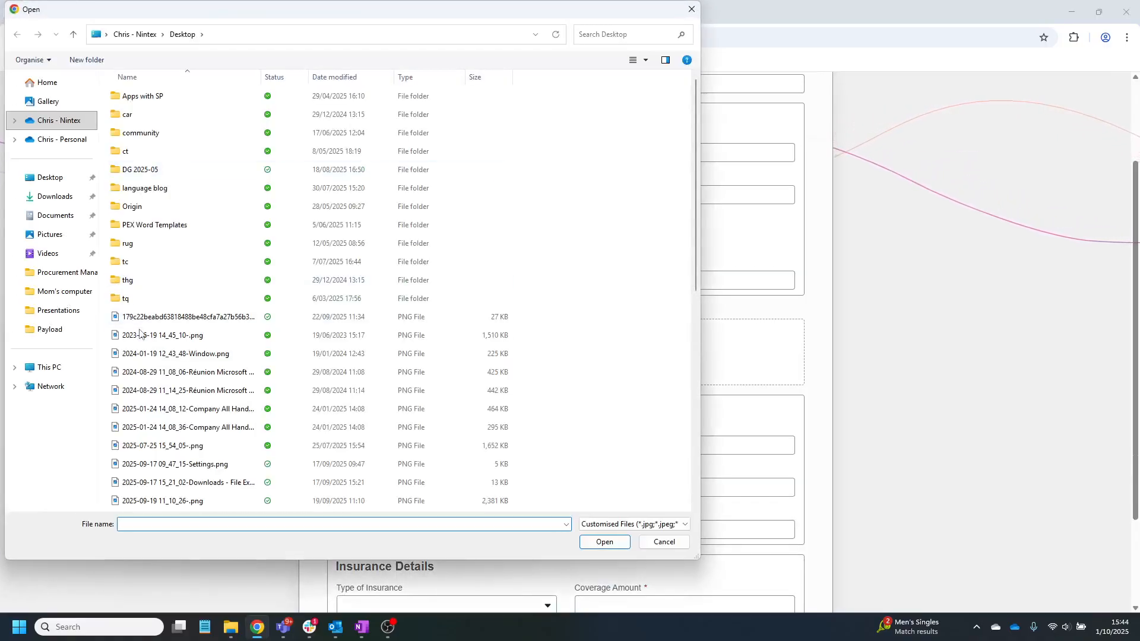
left_click(178, 316)
left_click(602, 542)
- Choose Life as the Type of Insurance and enter a sample Full Name
scroll(496, 440, "down", 3)
left_click(389, 483)
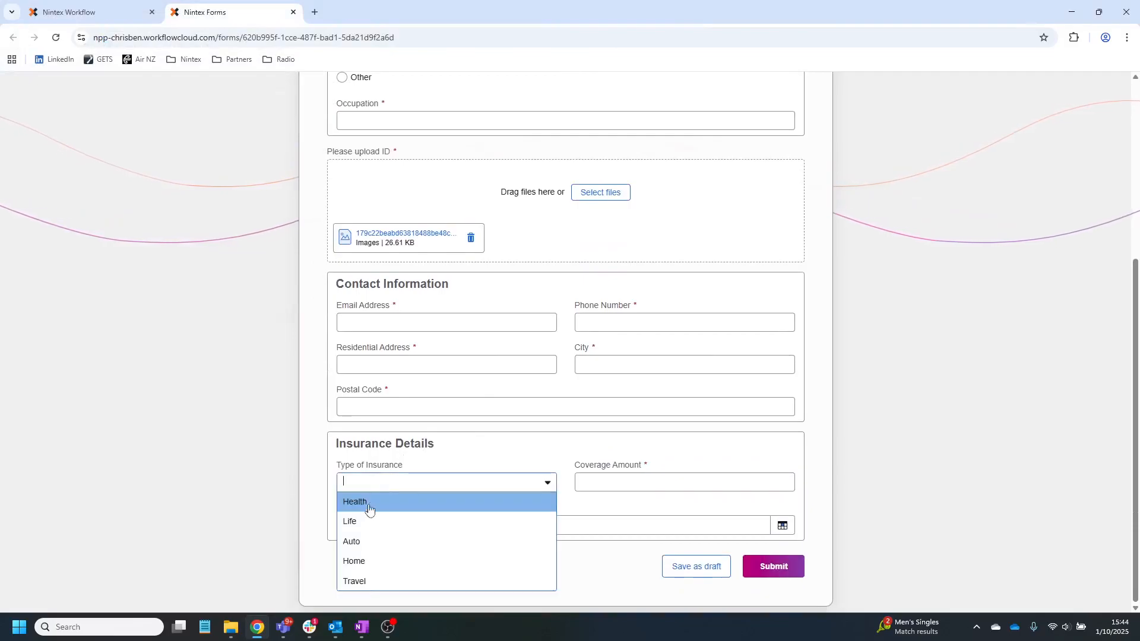
left_click(356, 521)
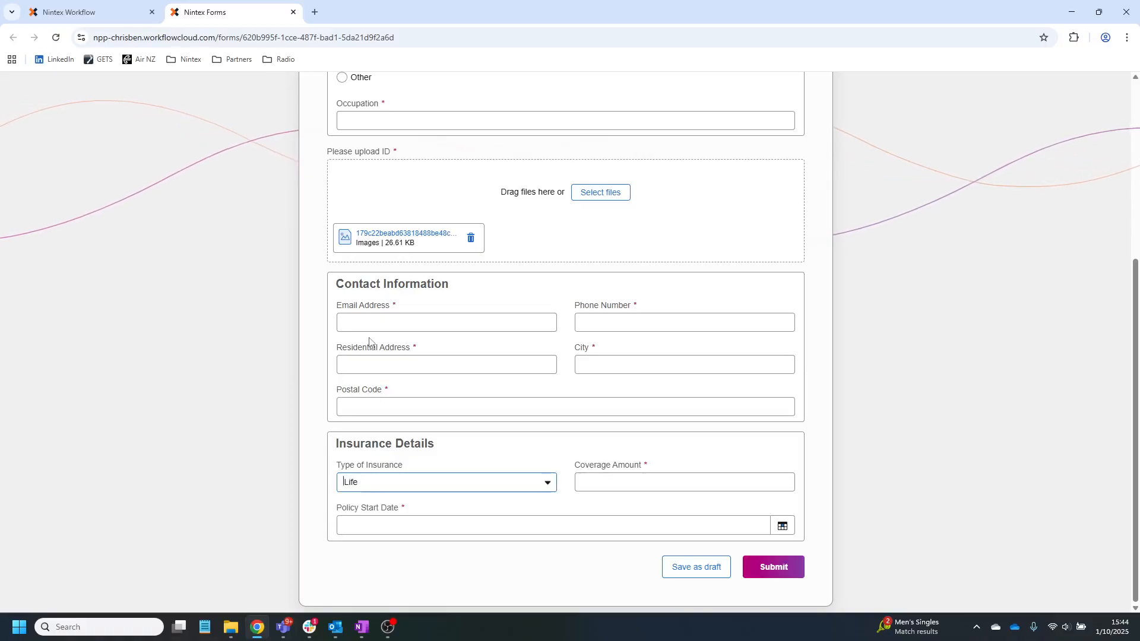
scroll(389, 361, "up", 4)
left_click(352, 231)
type("Tris is my exampl")
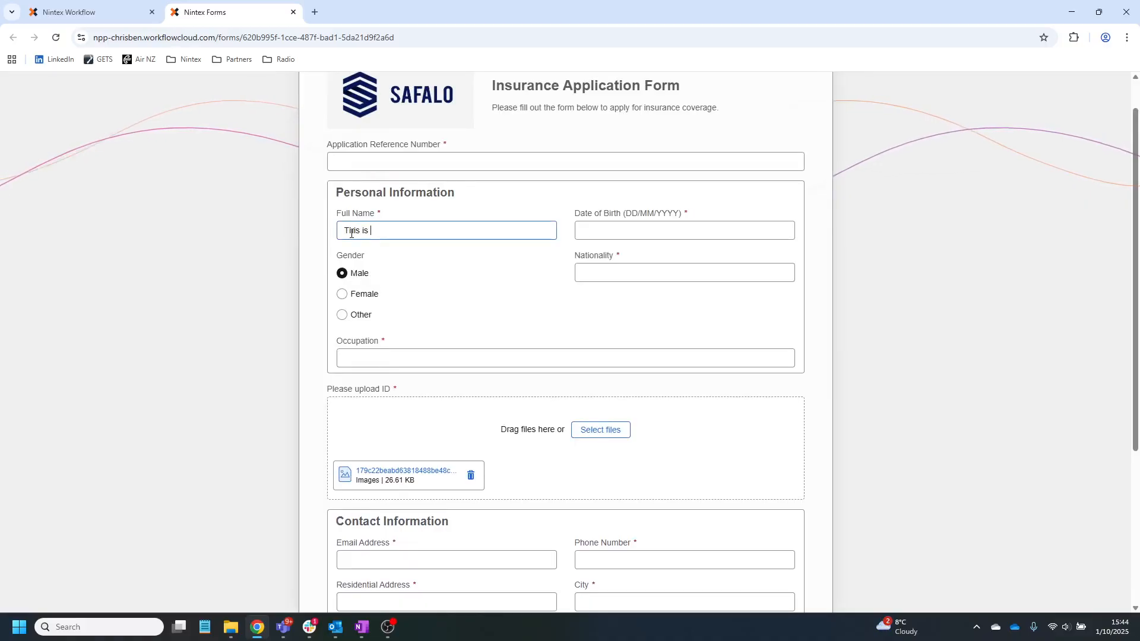
type("e ")
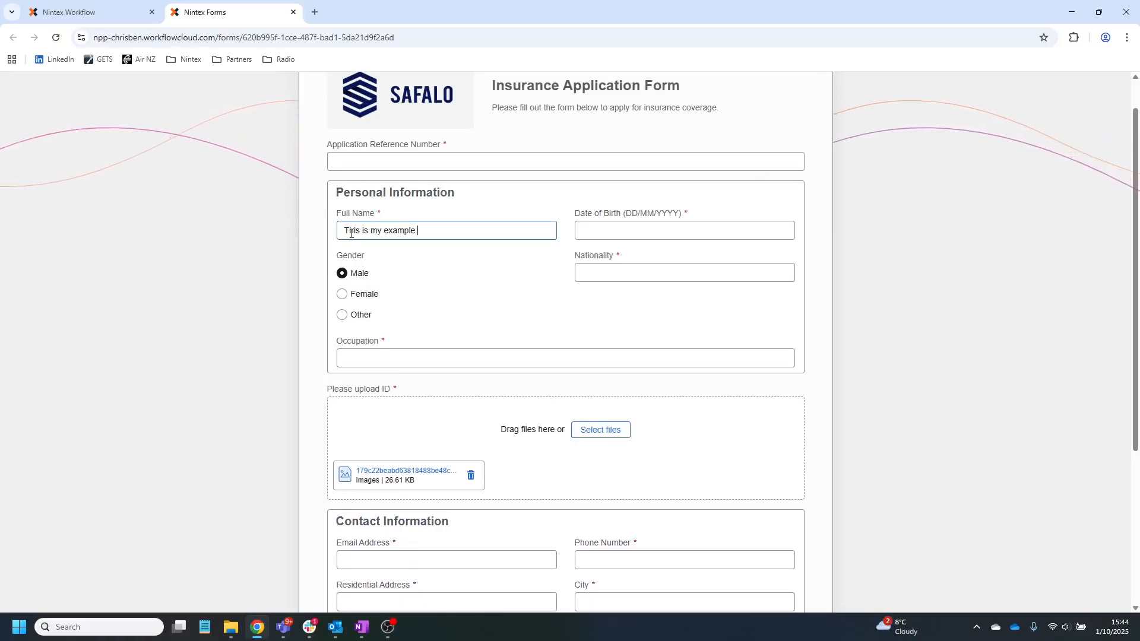
type("and my name is Mr T")
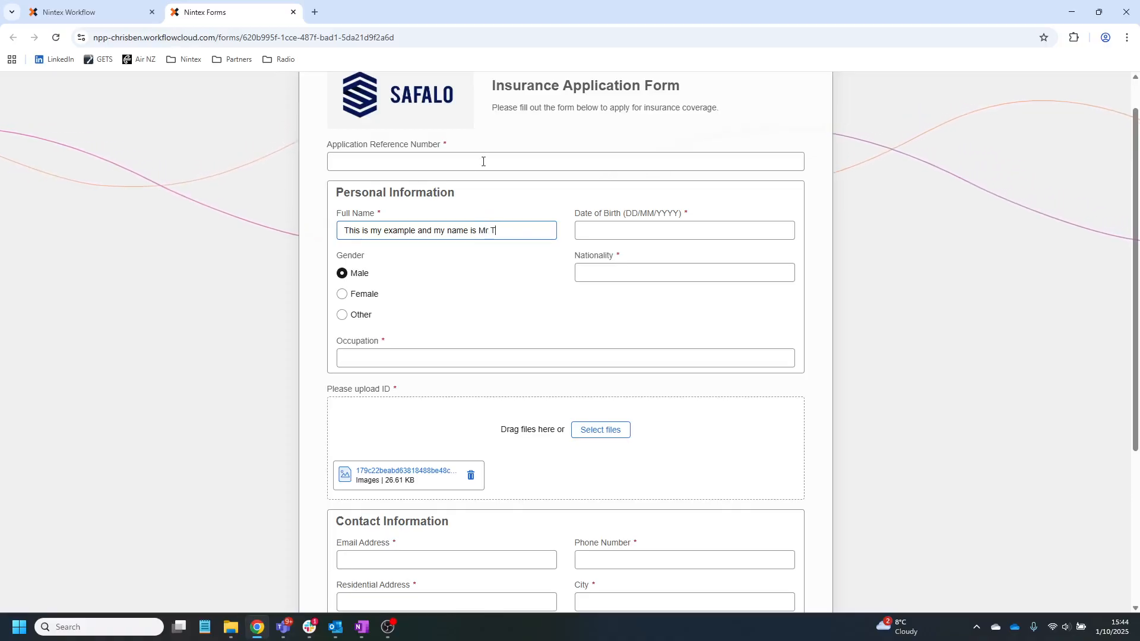
scroll(503, 303, "down", 4)
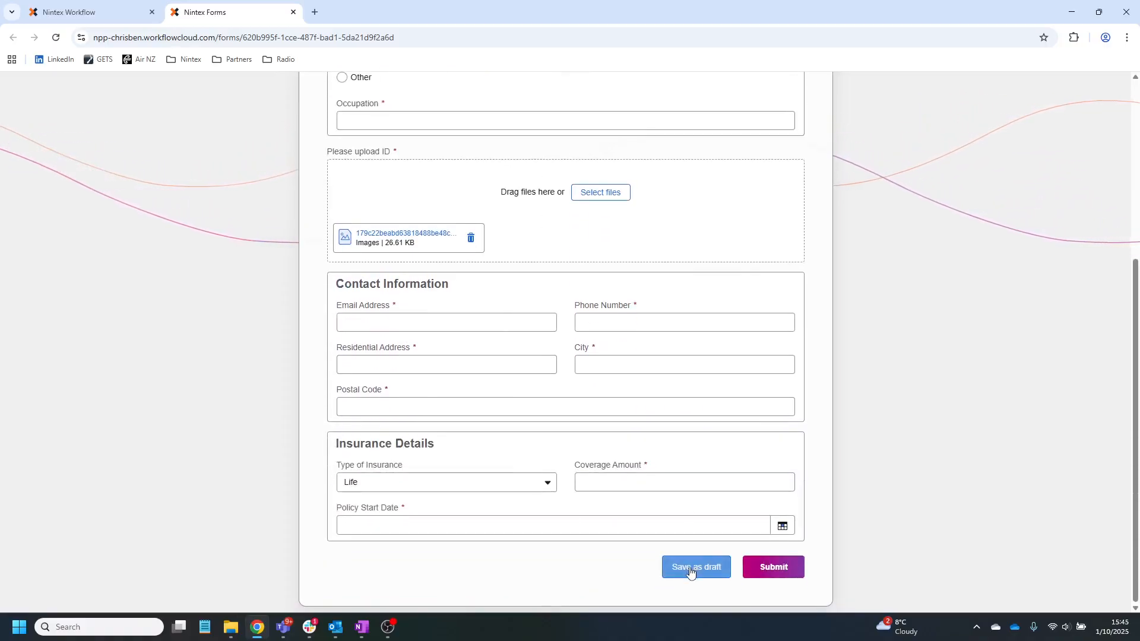
- Save the form as a draft, copy the link from the Form draft saved dialog, and close the tab
left_click(694, 570)
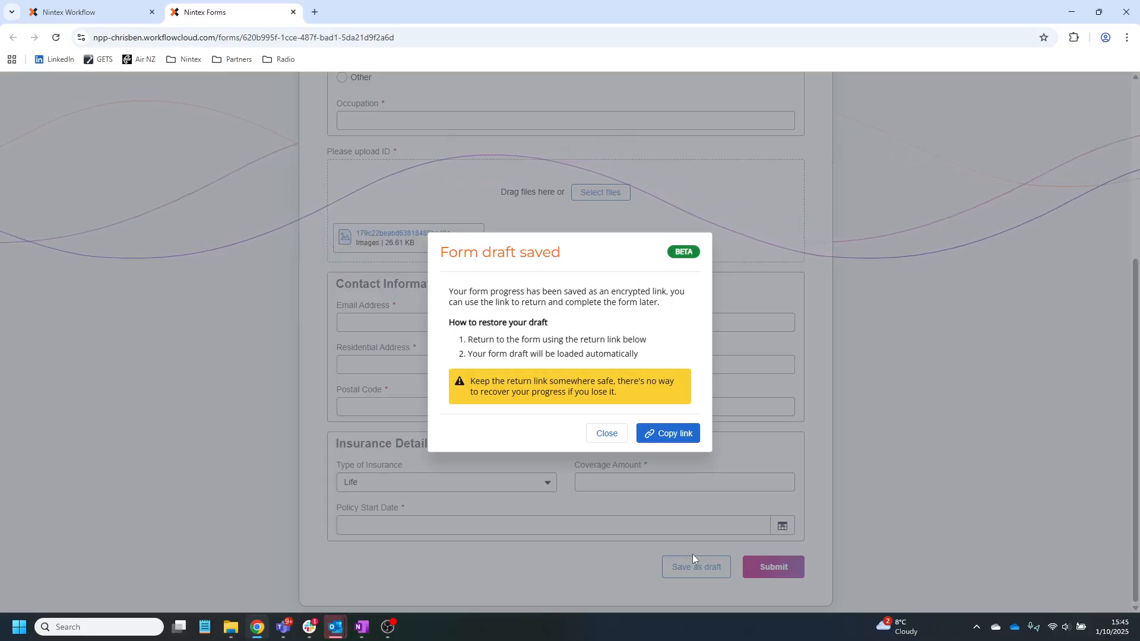
left_click(666, 435)
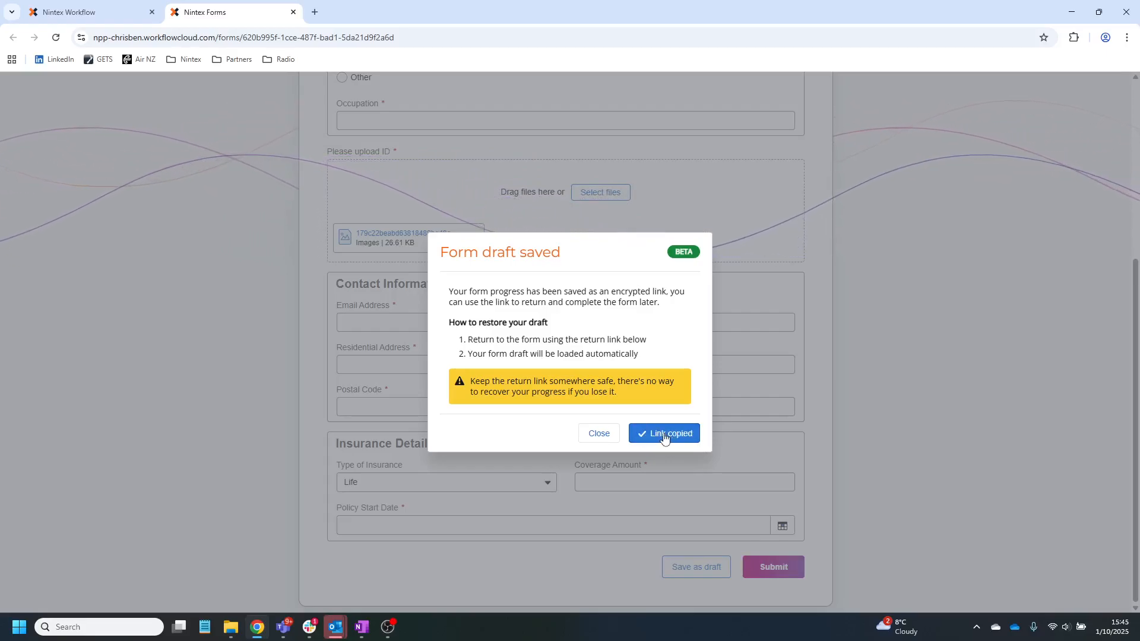
key("ctrl+w")
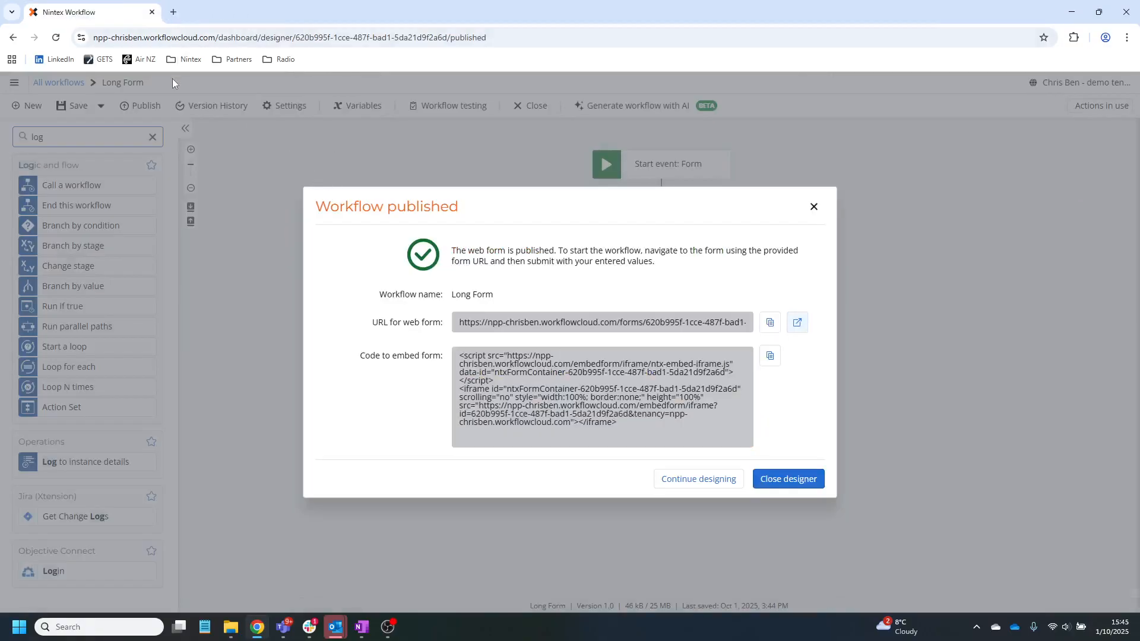
- Load the copied draft link in a new tab and confirm the answers were restored, then select Email Address
left_click(173, 13)
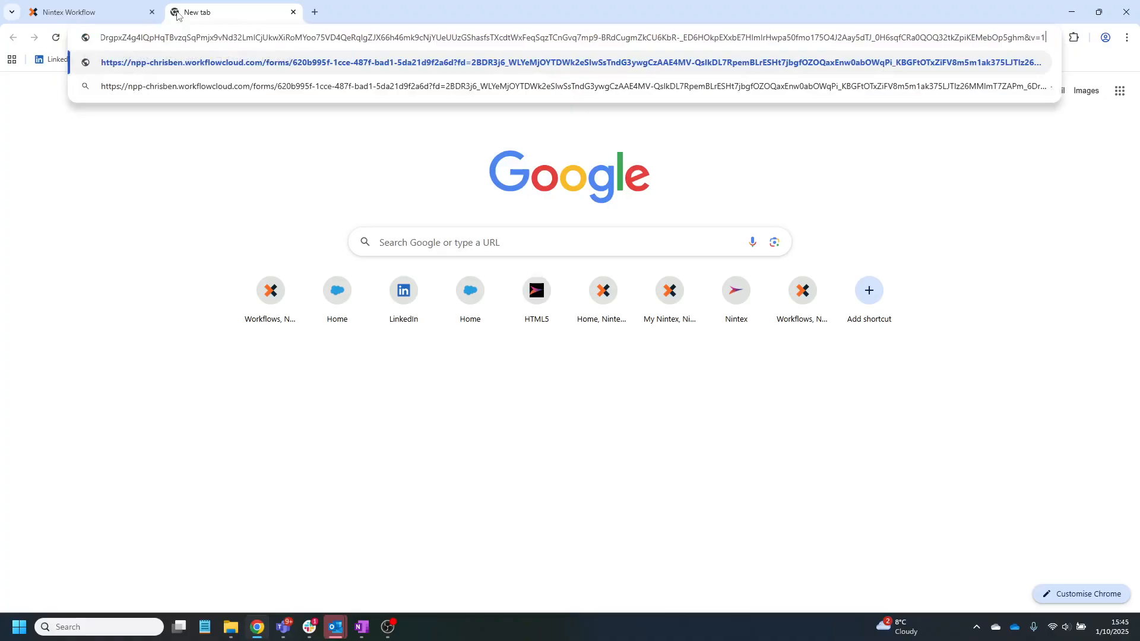
key("Return")
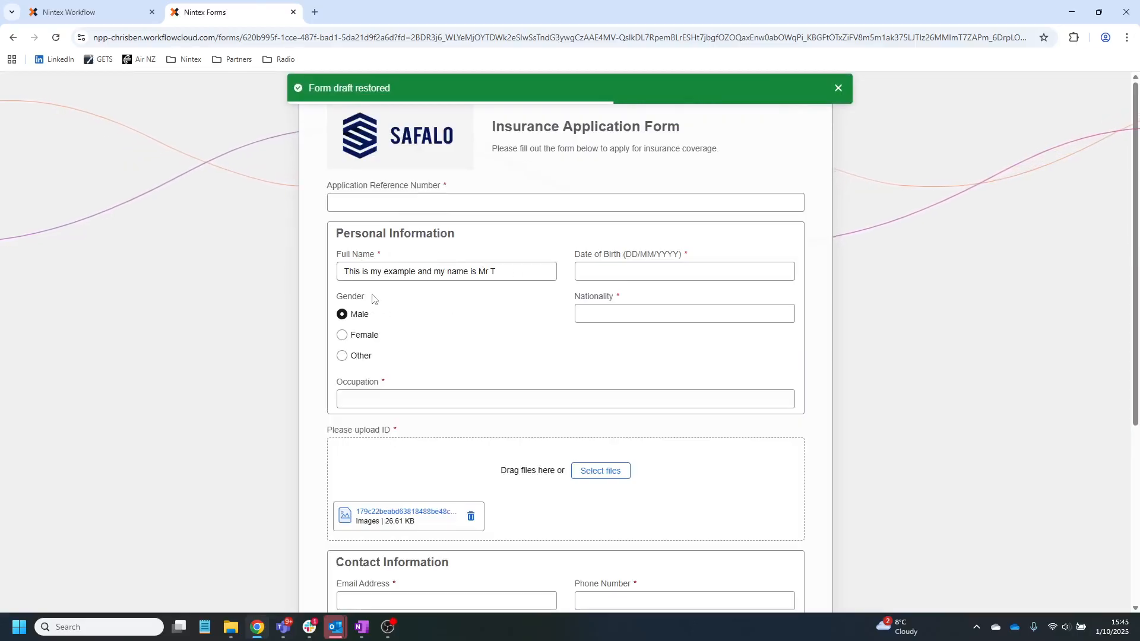
scroll(403, 378, "down", 2)
scroll(403, 378, "down", 1)
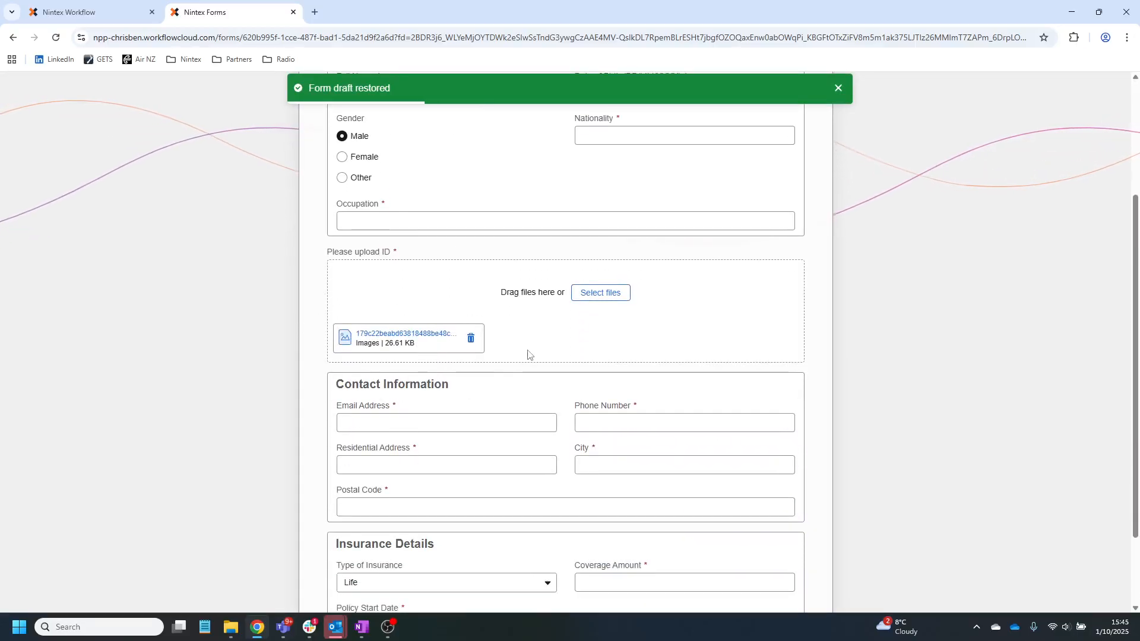
left_click(383, 422)
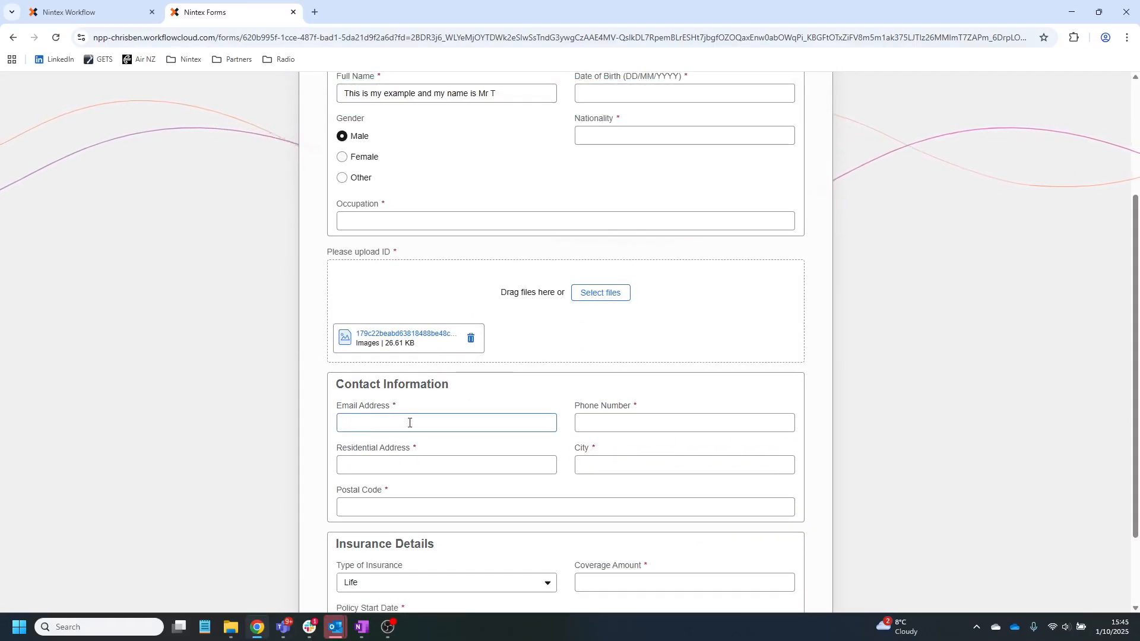
scroll(578, 450, "down", 2)
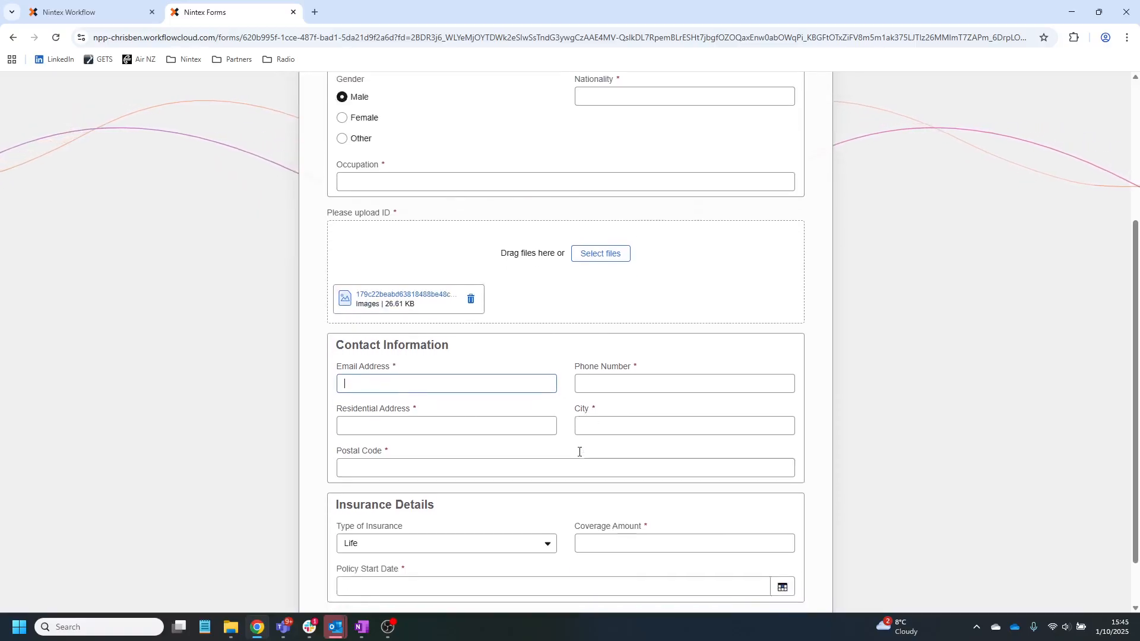